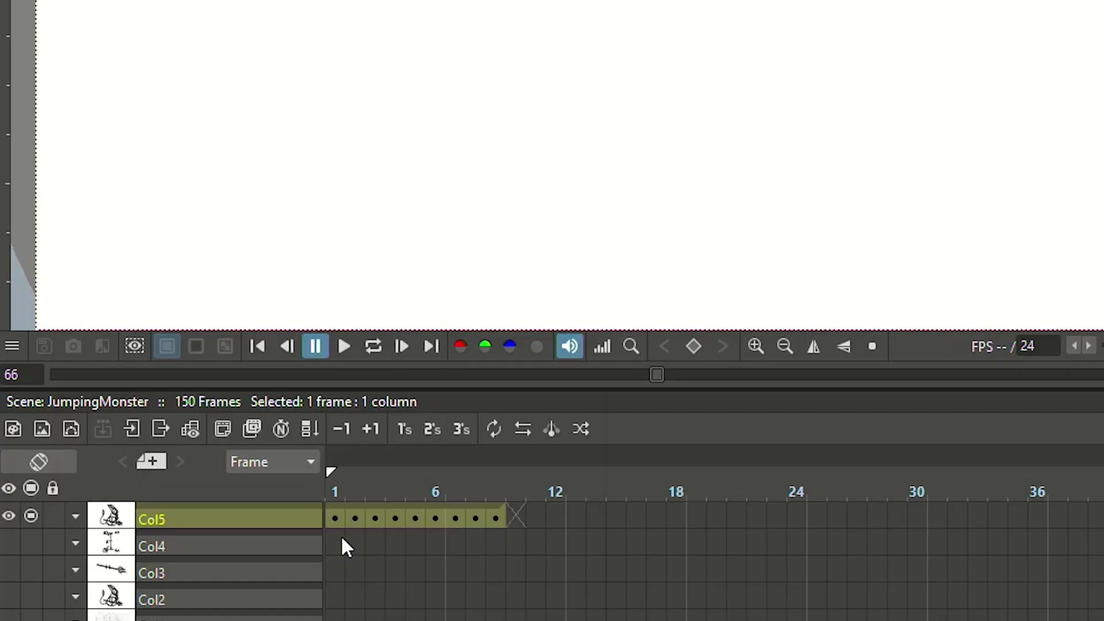
Step through Col5 frames 1, 2 and 3, then scrub the jump preview onward.
click(334, 518)
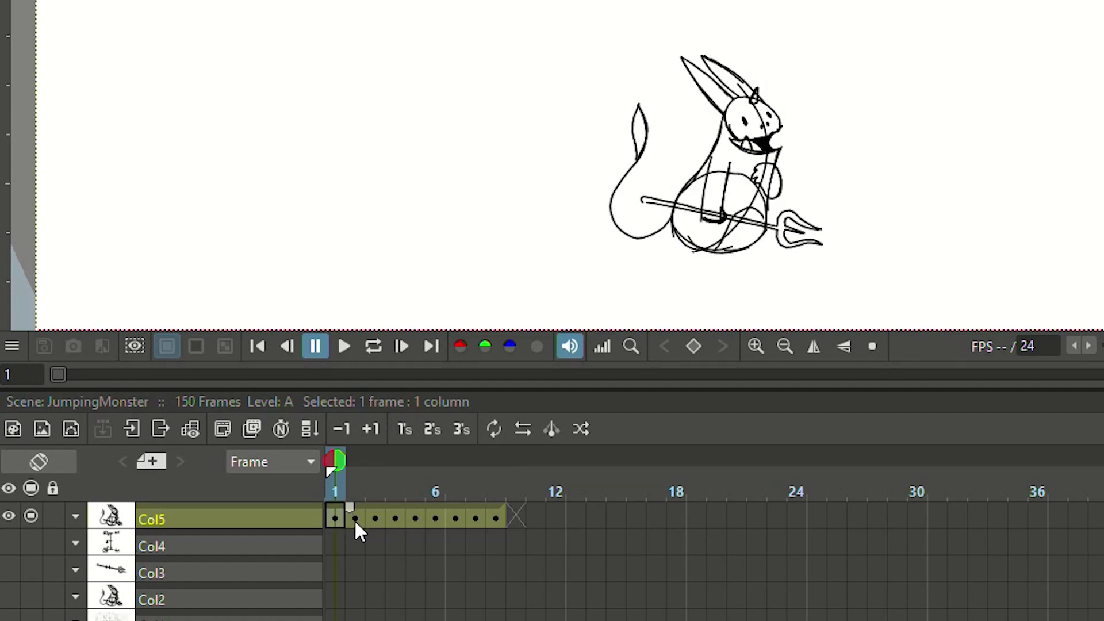
click(355, 520)
click(377, 521)
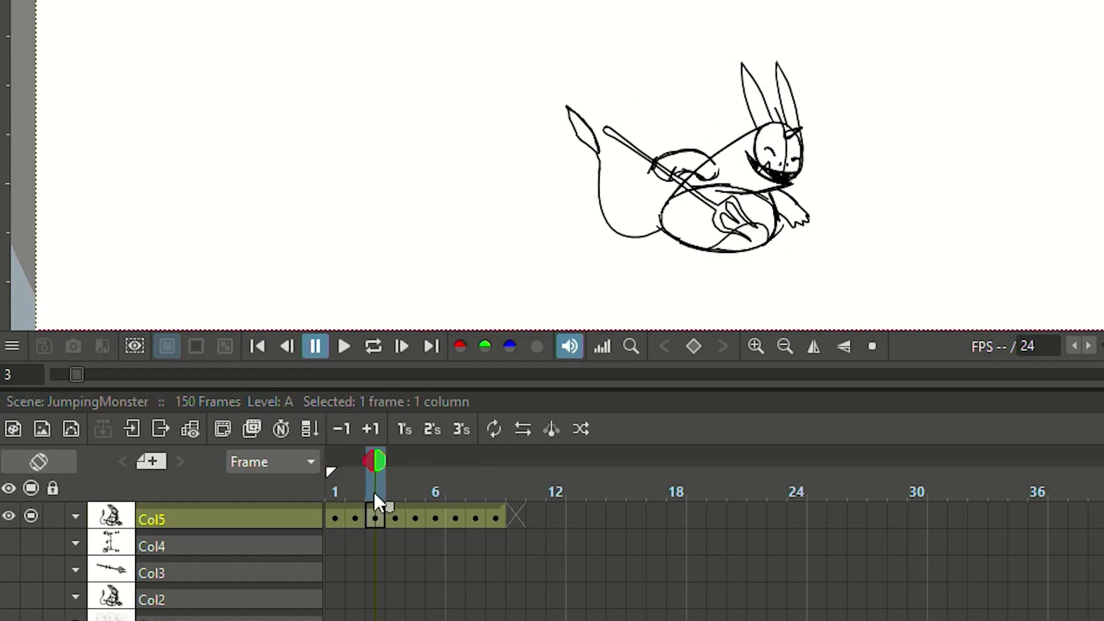
mouse_move(380, 460)
mouse_down()
mouse_move(337, 464)
mouse_move(500, 468)
mouse_up()
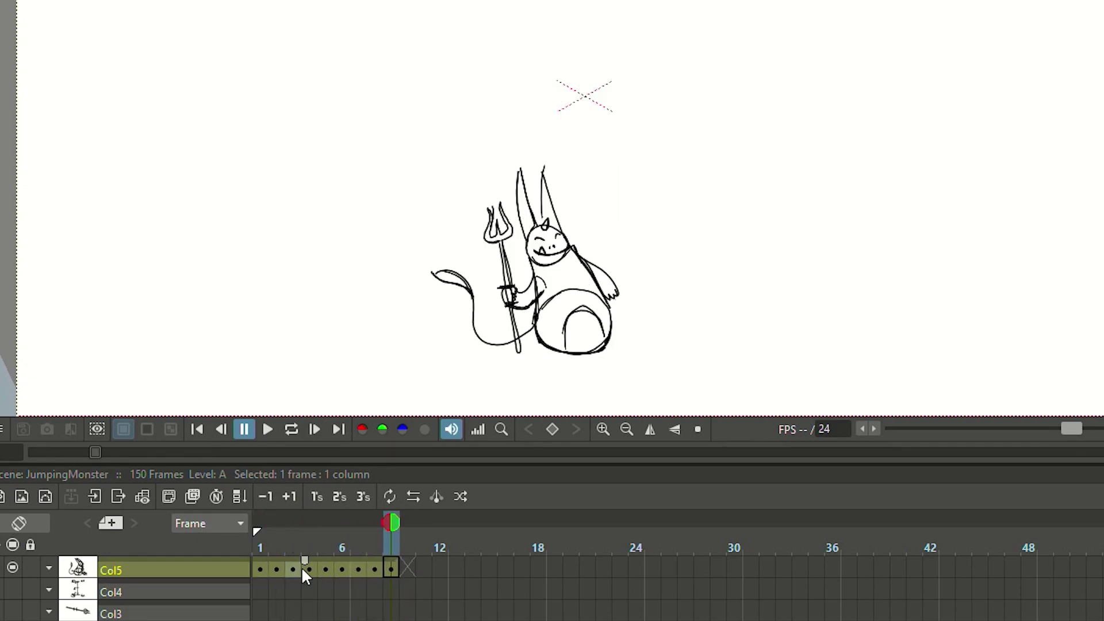
Drag Col5's cells right to insert holds and blank frames after frame 1.
click(256, 566)
drag(274, 560, 441, 580)
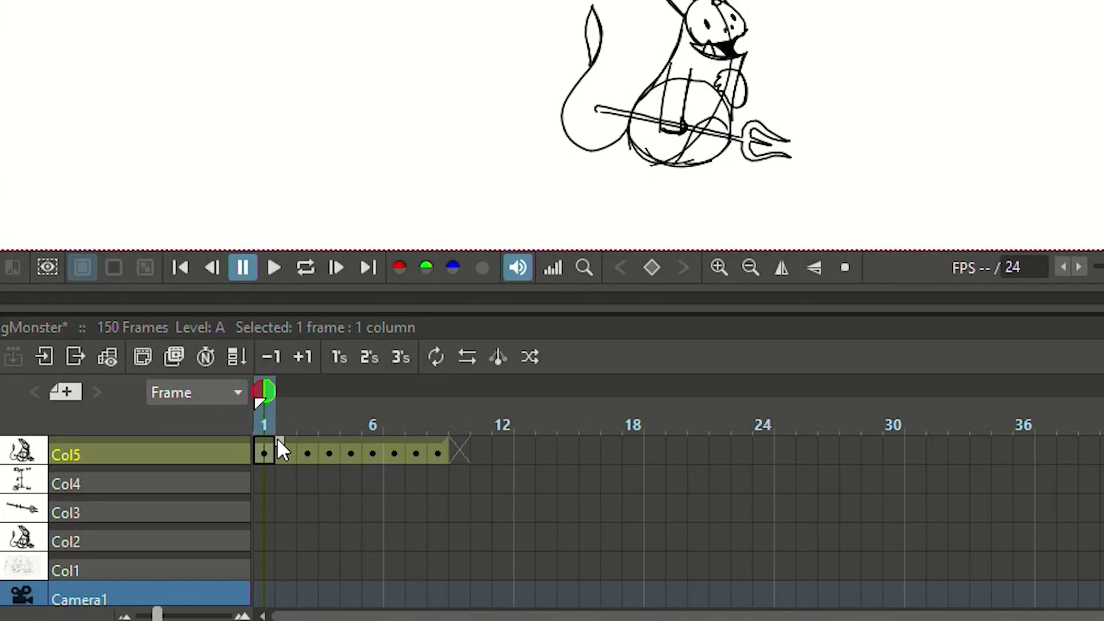
drag(278, 442, 473, 443)
Check the Col5 poses on frames 5, 9, 2, 3 and 7.
click(351, 452)
click(433, 451)
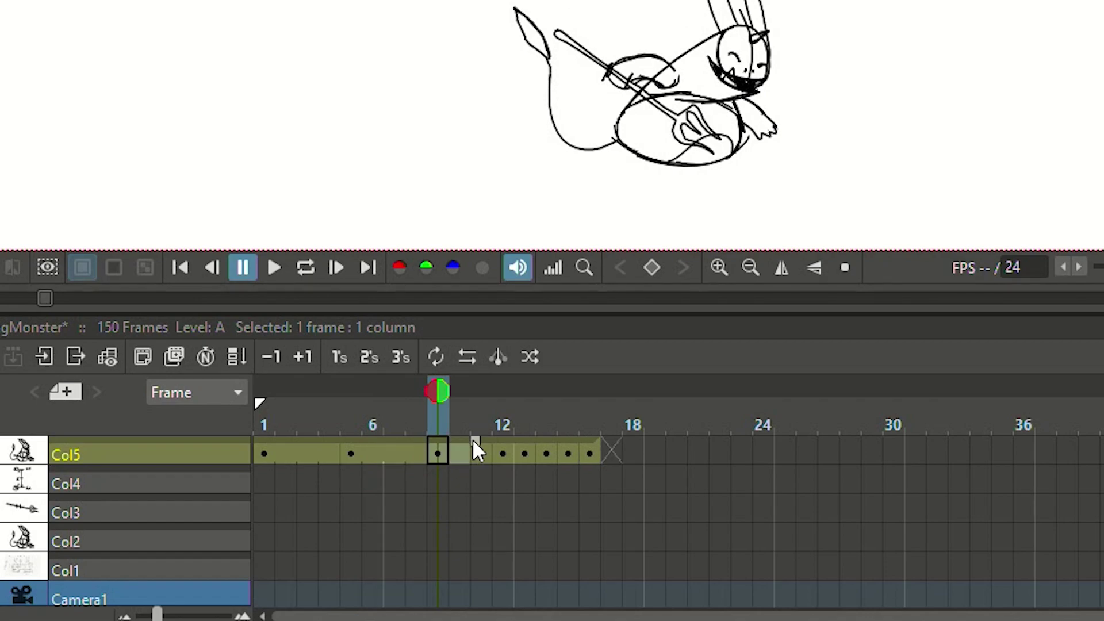
click(296, 453)
click(304, 453)
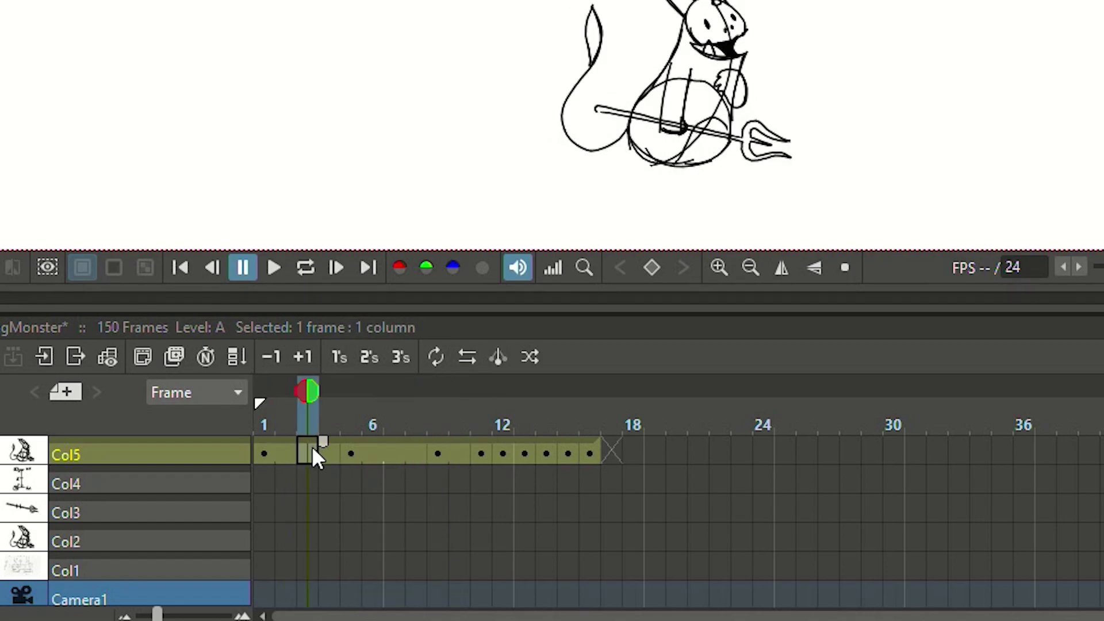
click(396, 456)
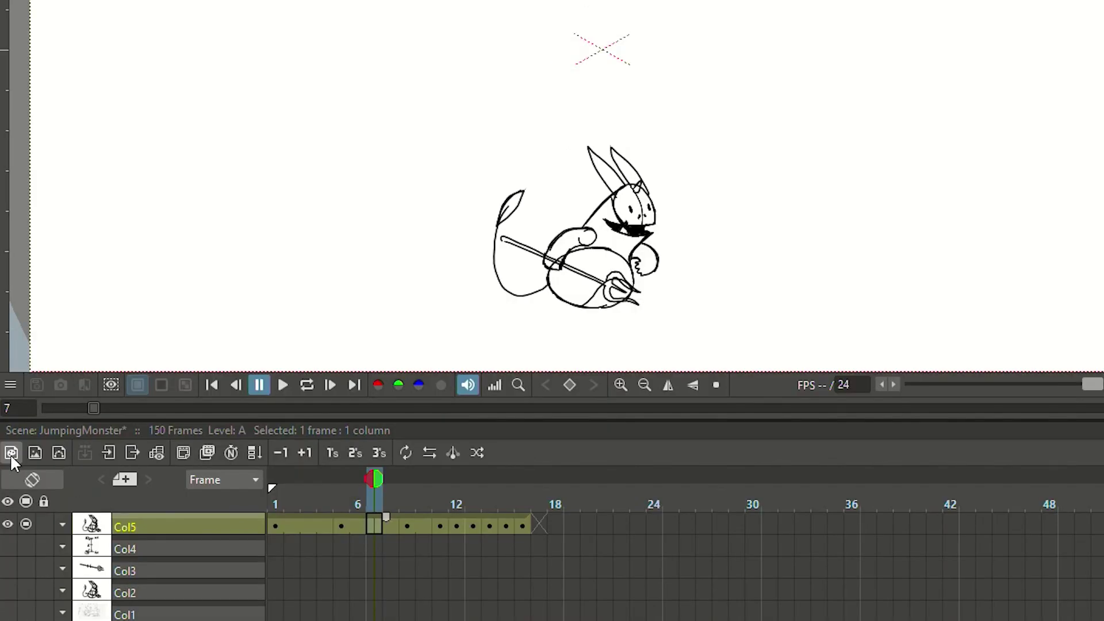
Create a new vector level and brush a timing chart with circled keys 1 and 9.
click(59, 452)
key(Return)
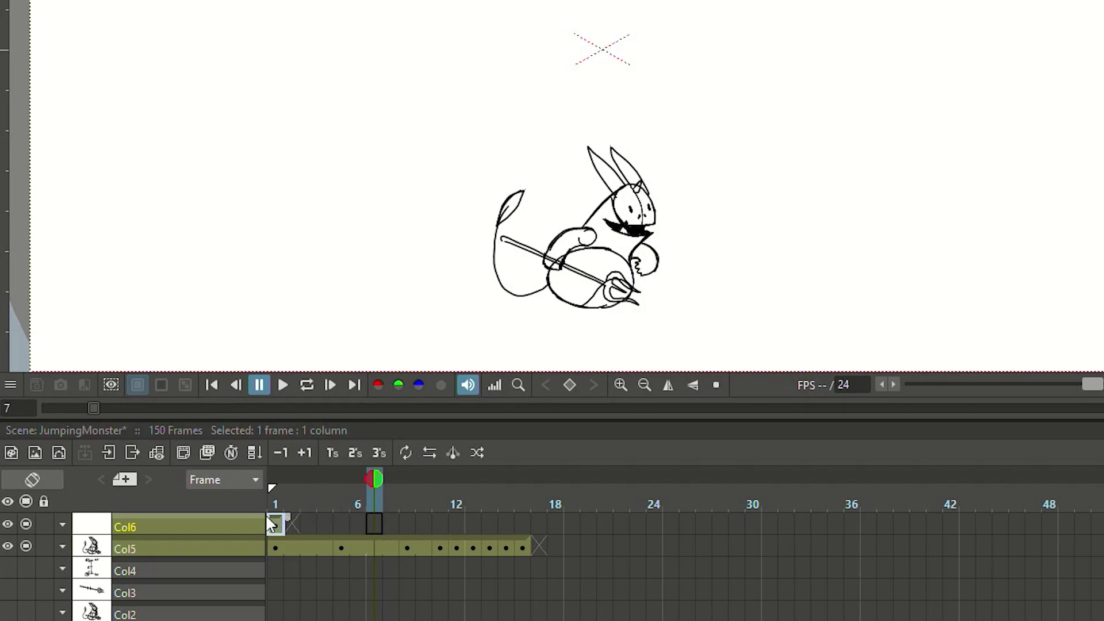
mouse_move(218, 295)
mouse_down()
mouse_move(233, 302)
mouse_move(232, 321)
mouse_up()
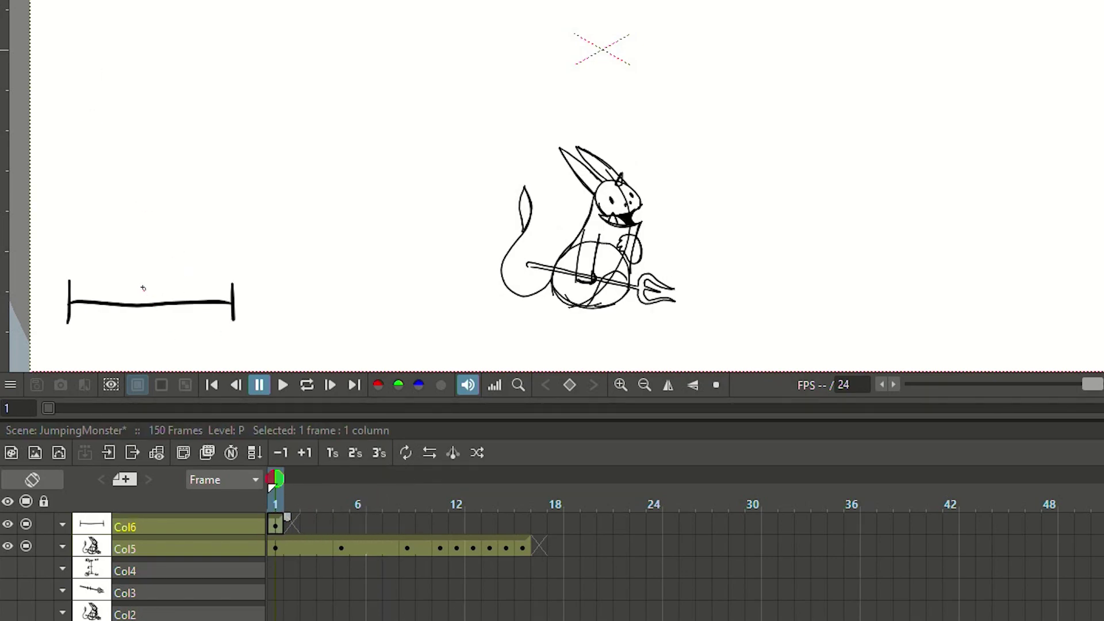
drag(65, 240, 62, 262)
drag(63, 232, 64, 233)
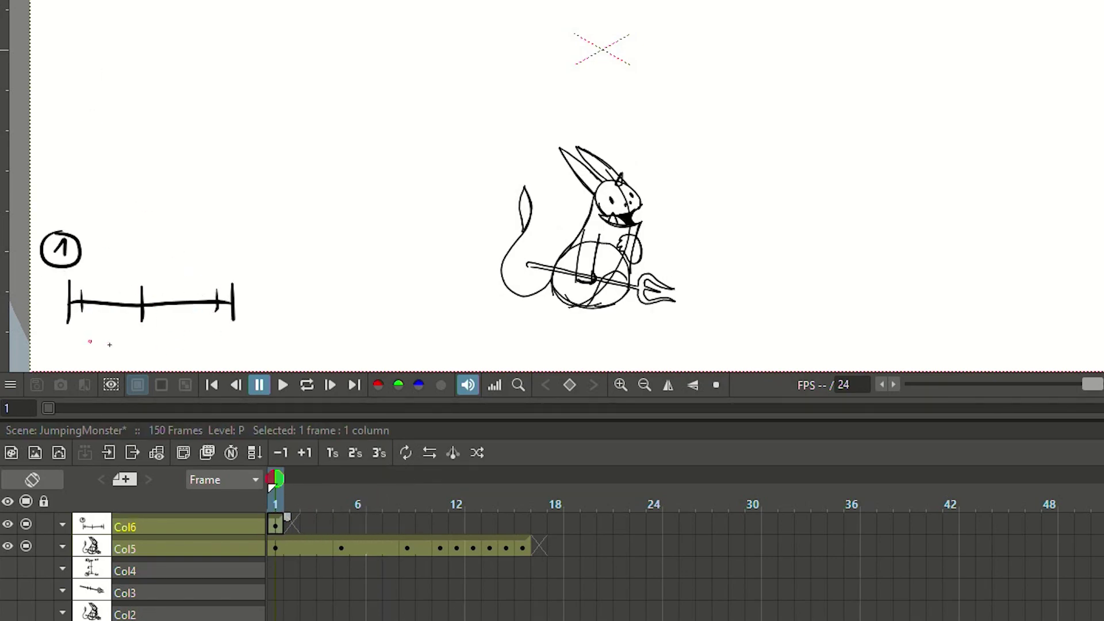
drag(241, 242, 229, 255)
drag(233, 218, 234, 220)
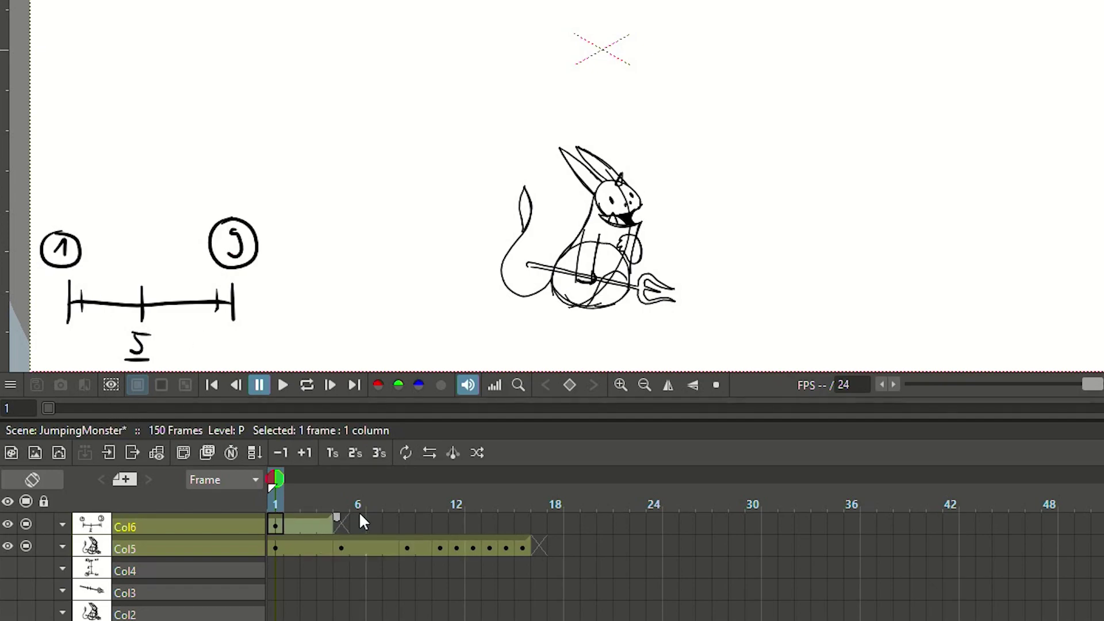
Hold the timing chart across frames 1–8 and preview around frame 9.
drag(396, 519, 402, 534)
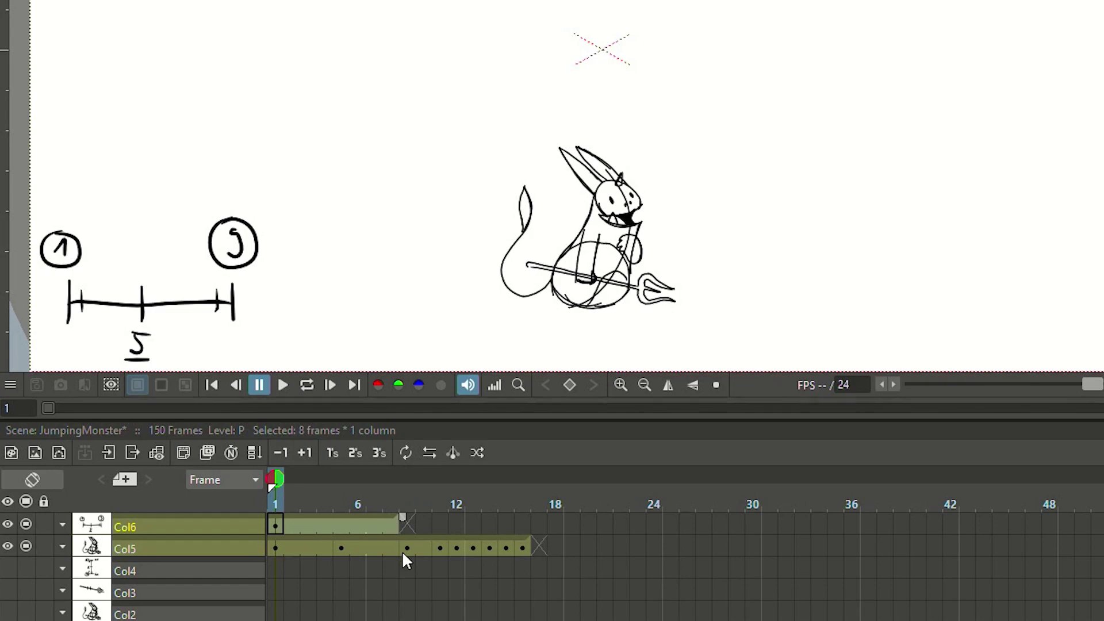
click(409, 525)
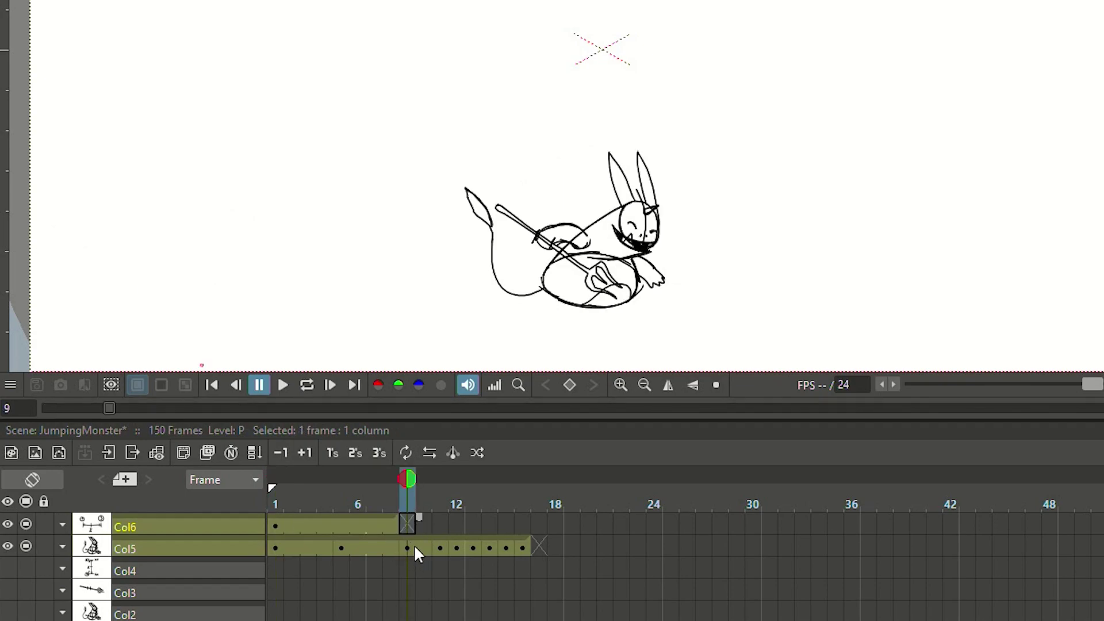
mouse_move(409, 481)
mouse_down()
mouse_move(459, 488)
mouse_move(409, 488)
mouse_up()
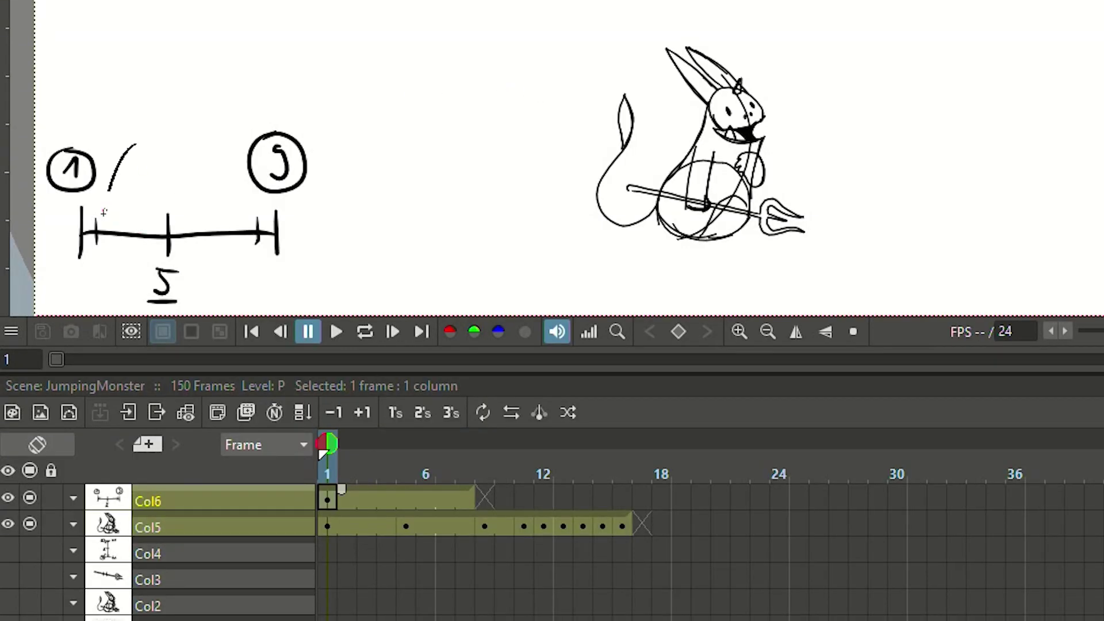
Draw an arrow toward the chart's first tick, then compare Col5 frames 3, 1 and 5.
drag(129, 201, 107, 221)
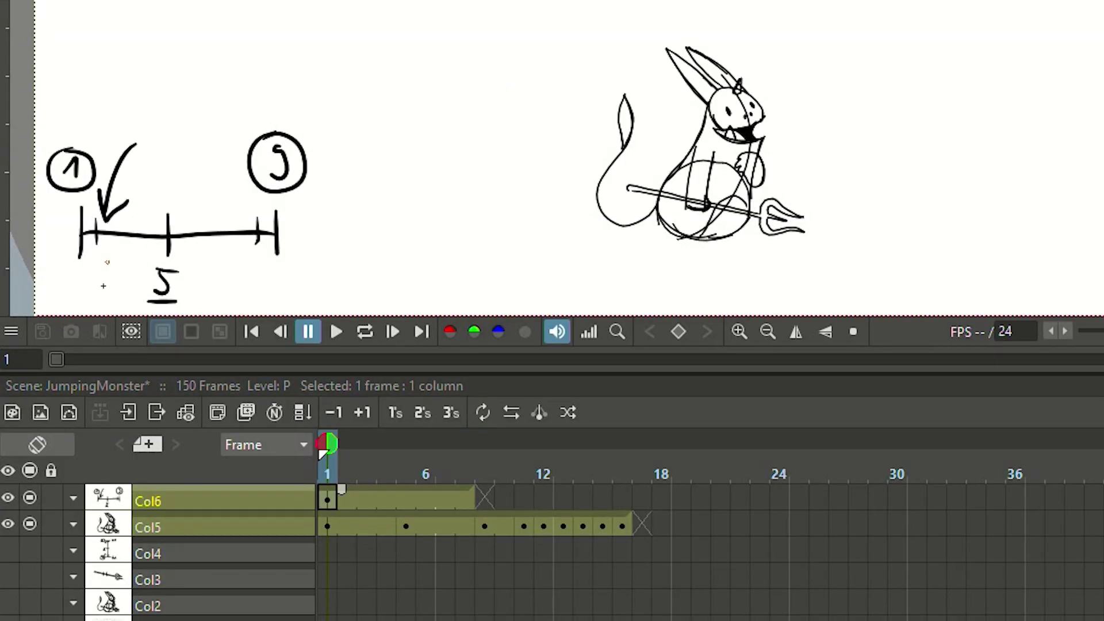
click(366, 527)
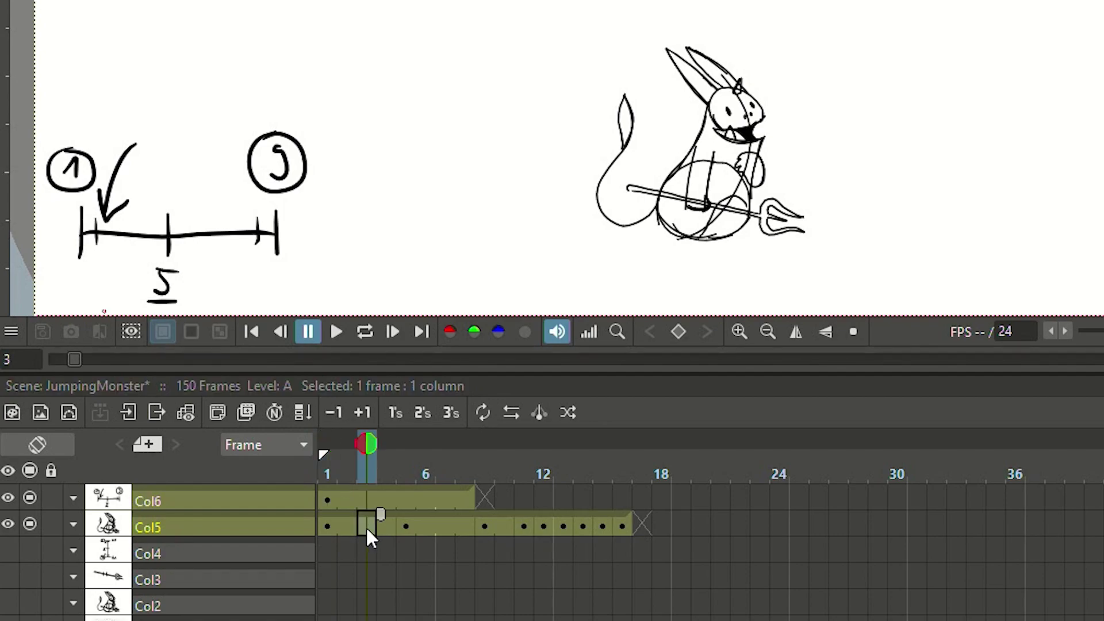
click(329, 524)
click(405, 525)
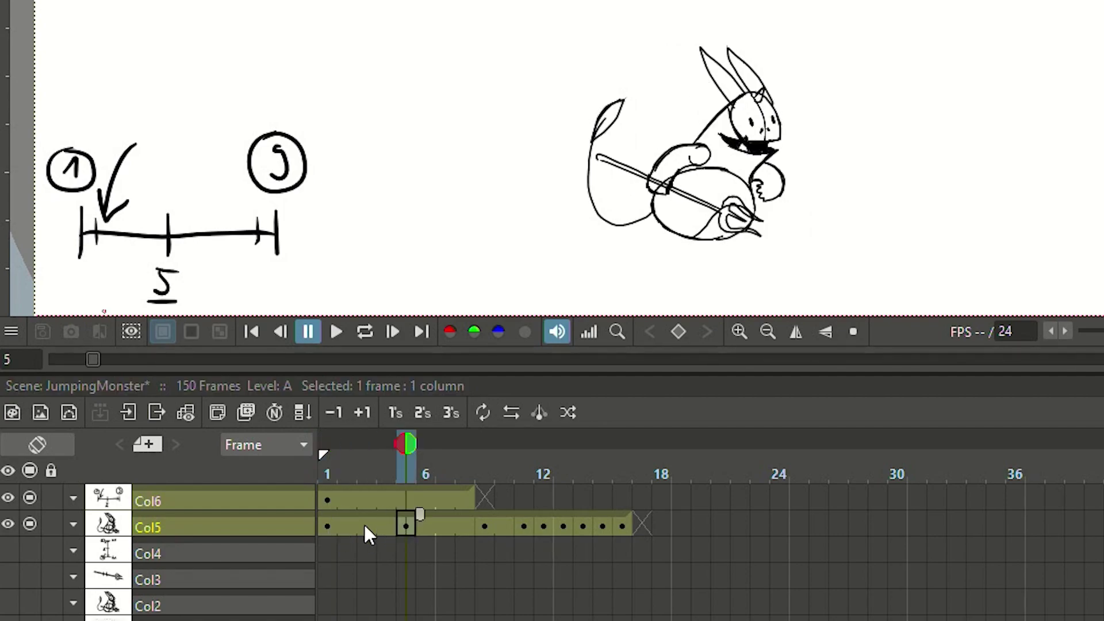
Flip between frames 1 and 5, then view frame 3 with frame 5 onion-skinned.
click(327, 525)
click(405, 526)
click(366, 526)
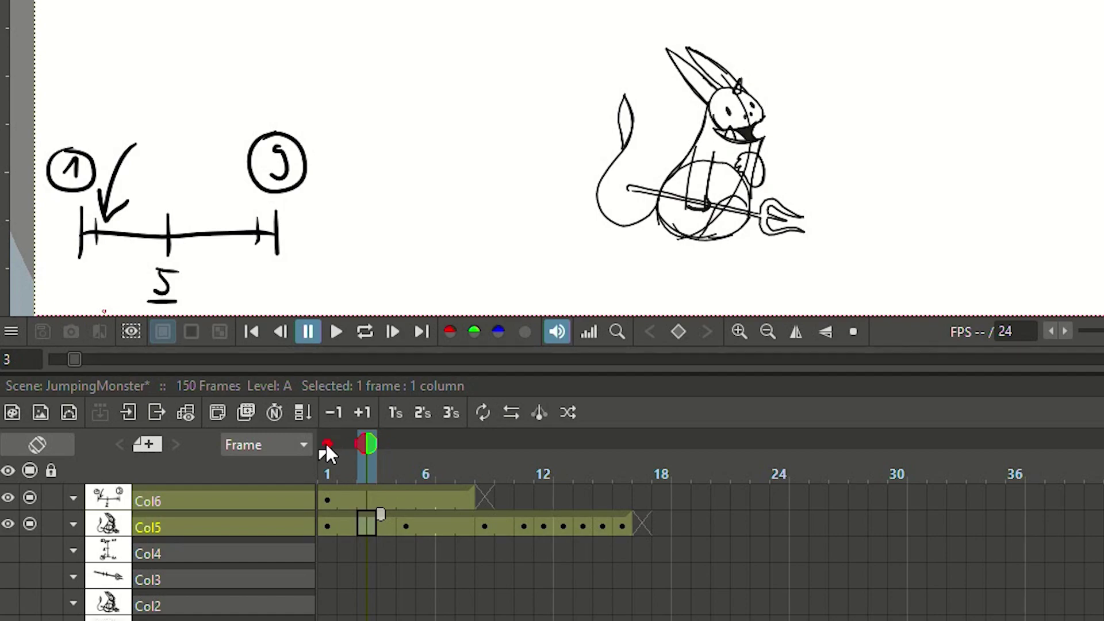
click(407, 444)
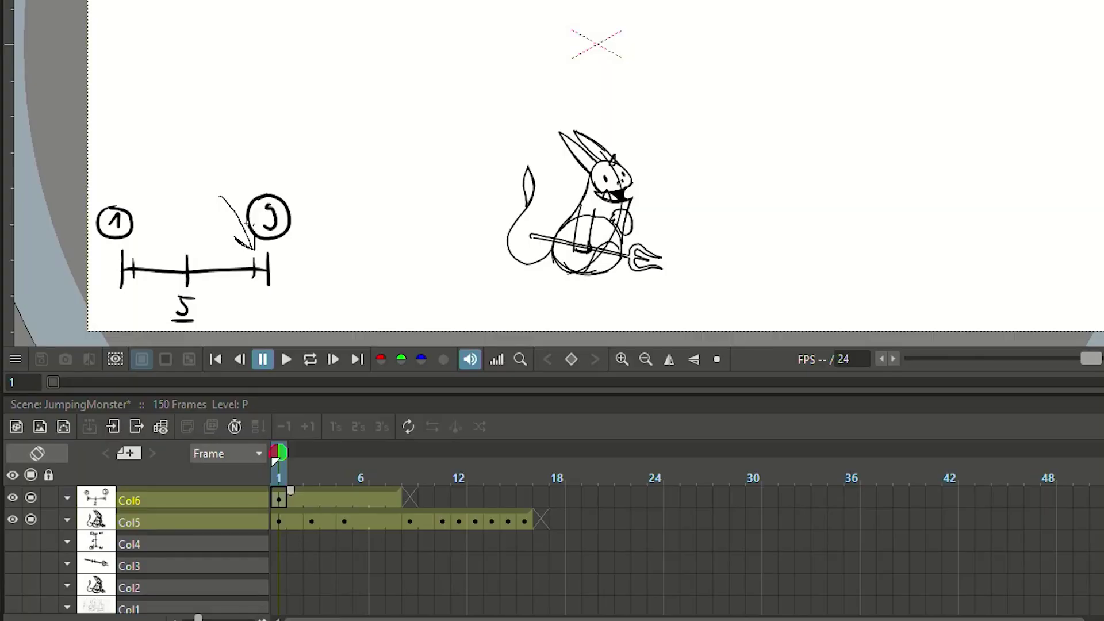
View the crouching Col5 pose on frame 7.
click(372, 521)
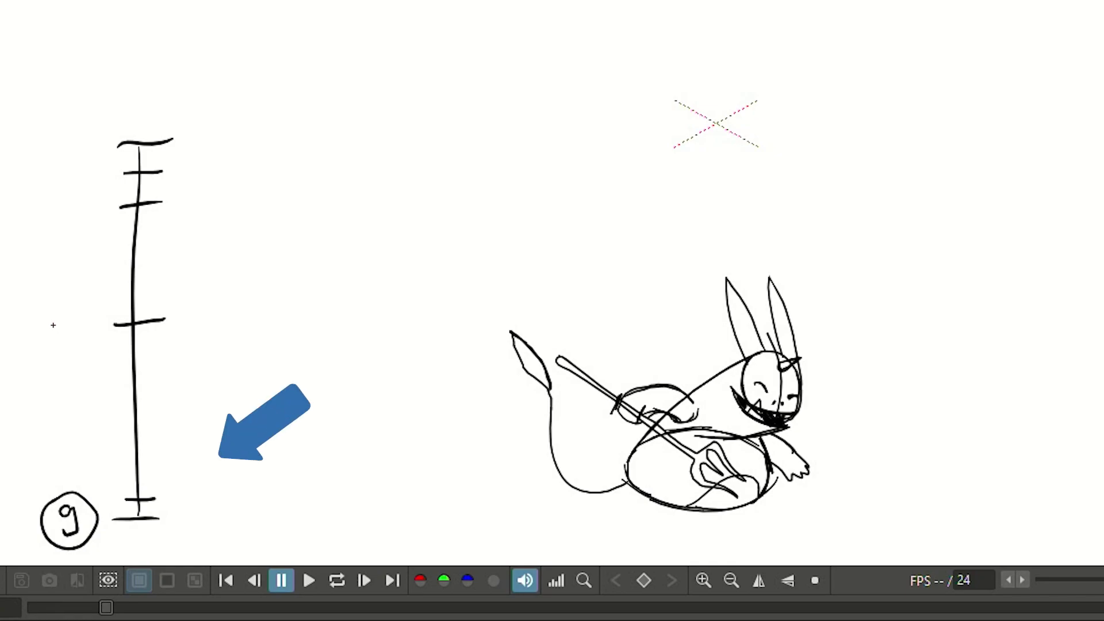
Finish underlining the 13 mark on the timing chart.
drag(85, 352, 87, 352)
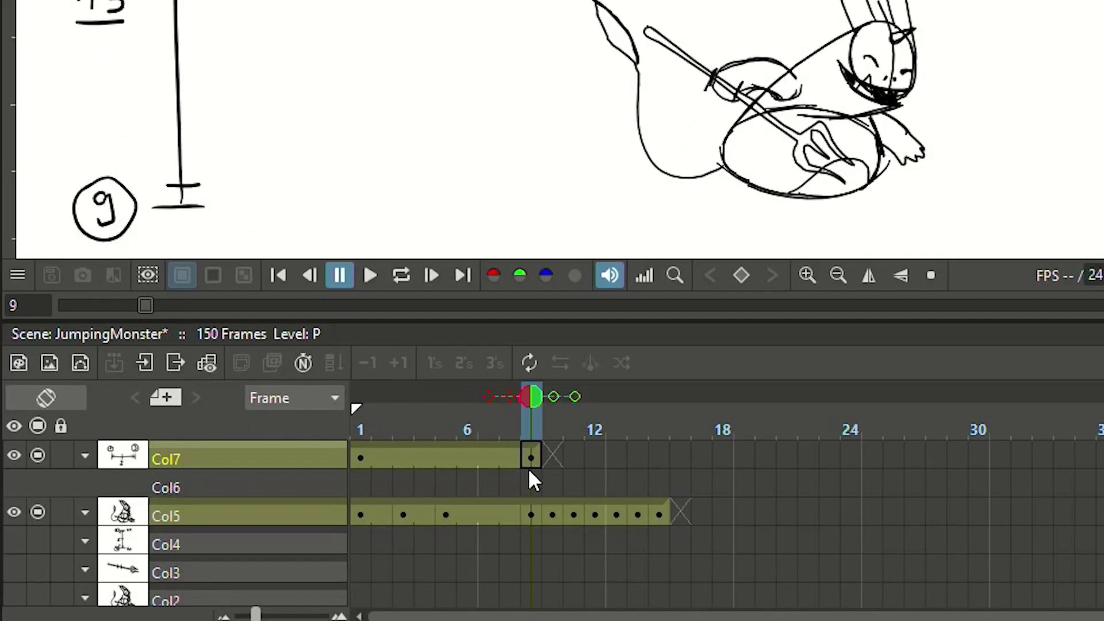
Hold the timing chart through frame 18 and extend the frame 9 and 13 keys.
click(532, 457)
drag(547, 448, 738, 451)
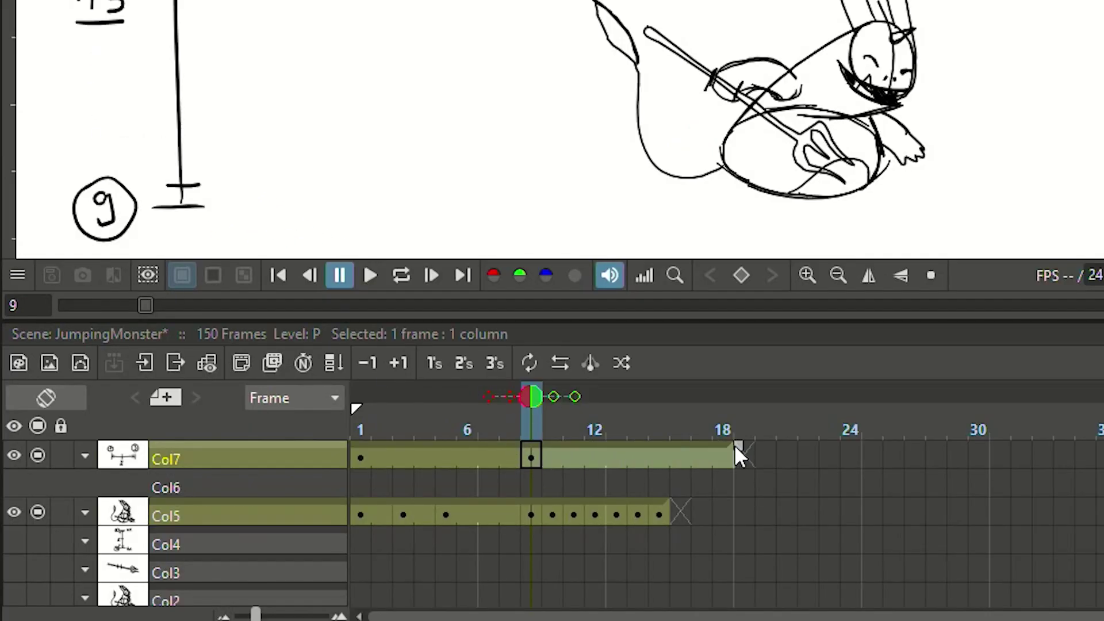
click(570, 515)
click(552, 515)
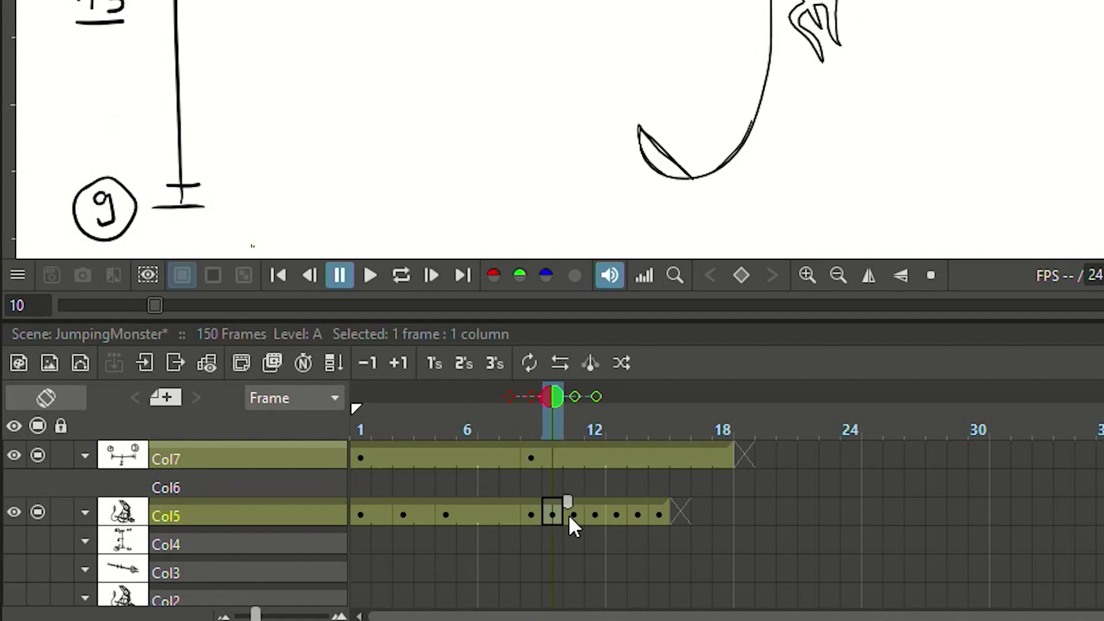
click(534, 514)
drag(542, 501, 733, 502)
click(616, 515)
click(621, 514)
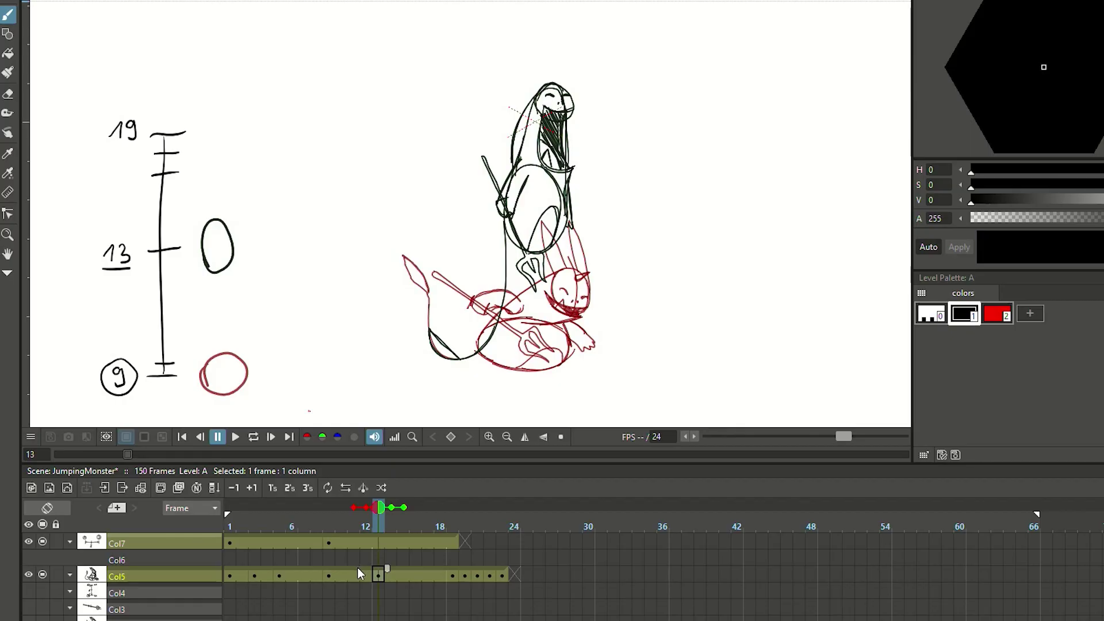
Flip between keys 9 and 13, then go to frame 11 for the in-between.
click(329, 575)
click(382, 575)
click(326, 575)
click(374, 576)
click(351, 575)
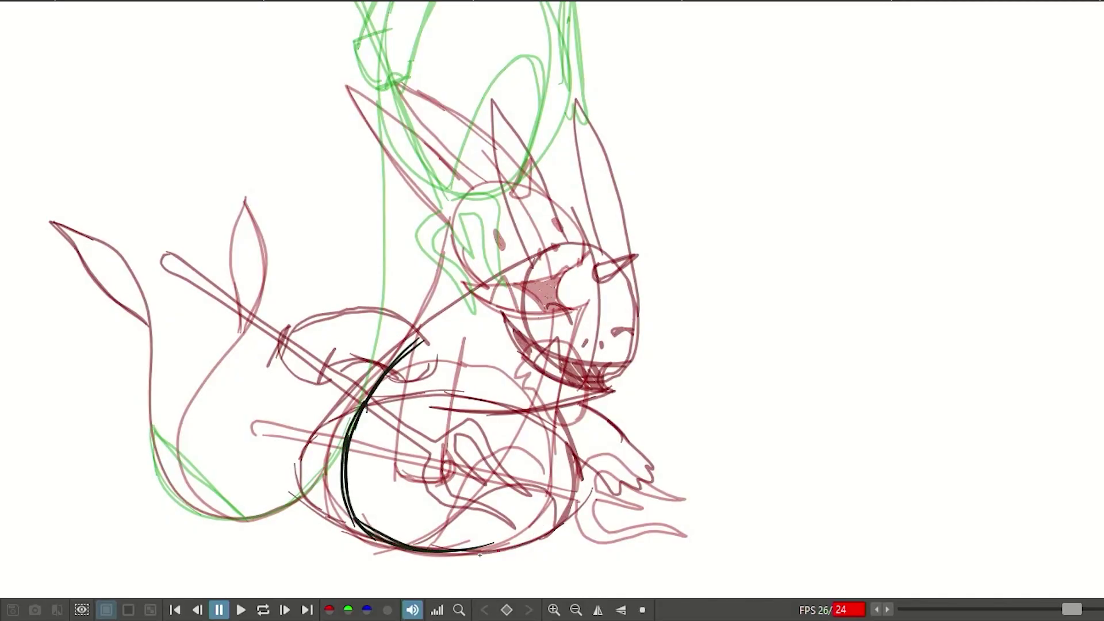
Draw the frame 11 belly oval, undo the stray hatching, and nudge the oval into place.
mouse_move(540, 495)
mouse_down()
mouse_move(383, 379)
mouse_move(502, 361)
mouse_up()
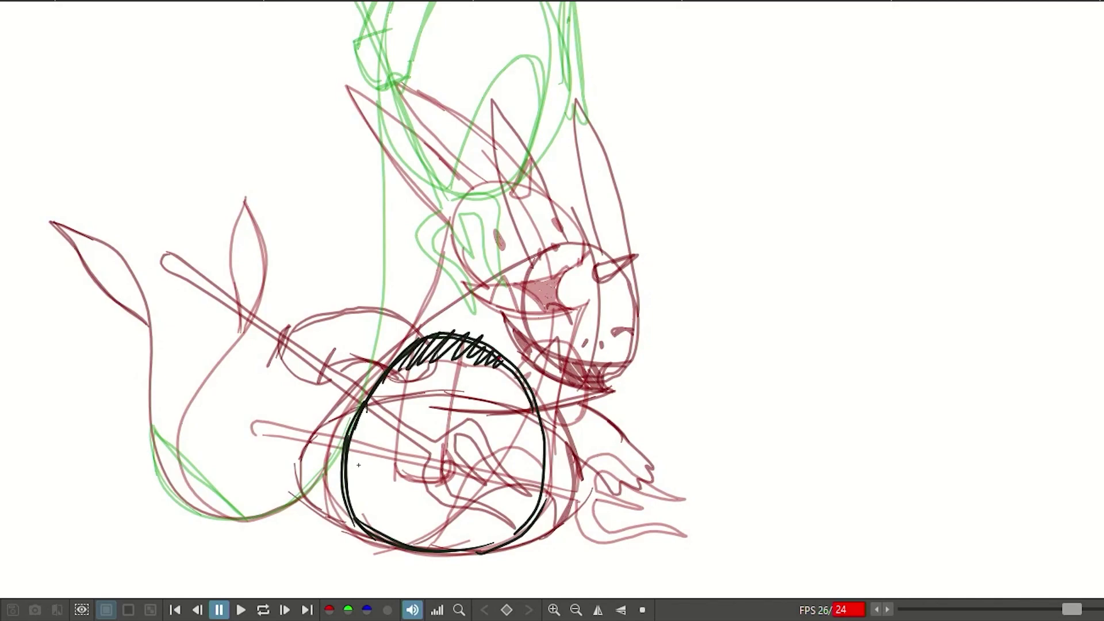
key(ctrl+z)
key(ctrl+z)
key(ctrl+a)
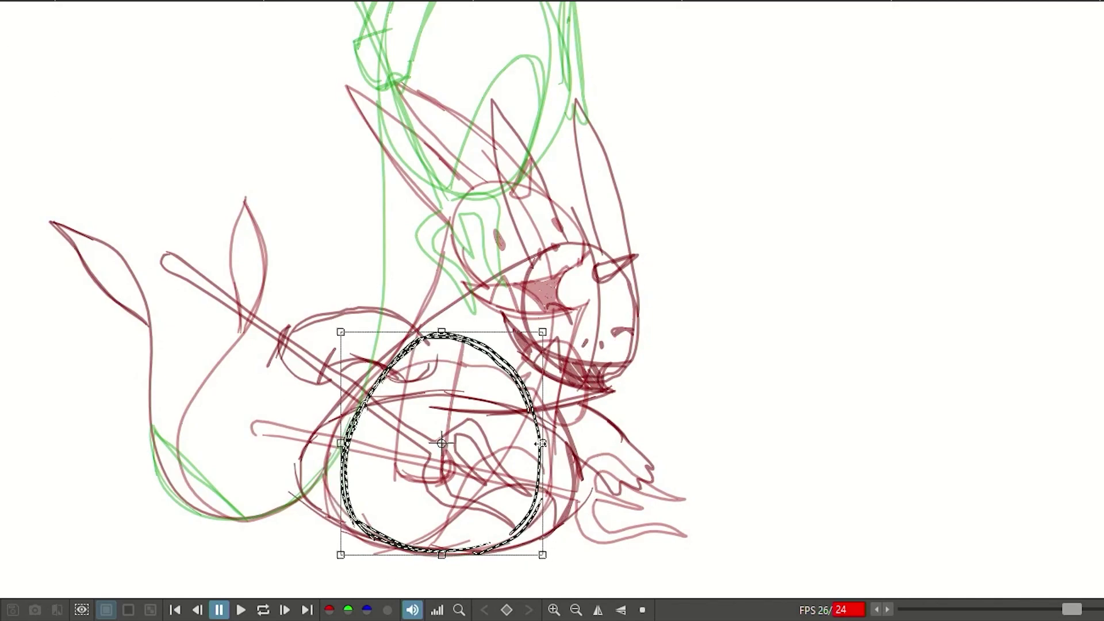
click(696, 322)
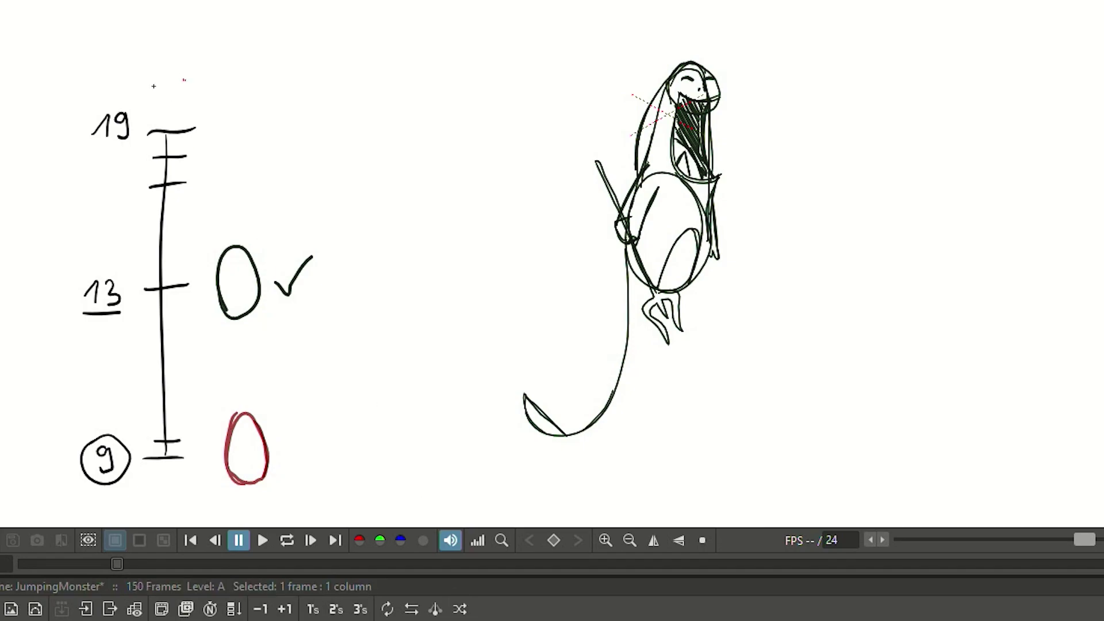
Finish the circle stroke beside the 13 breakdown on the timing chart.
drag(124, 165, 125, 167)
drag(389, 187, 393, 187)
drag(407, 174, 425, 197)
drag(429, 197, 451, 197)
drag(455, 172, 469, 198)
drag(473, 201, 494, 173)
drag(353, 149, 388, 148)
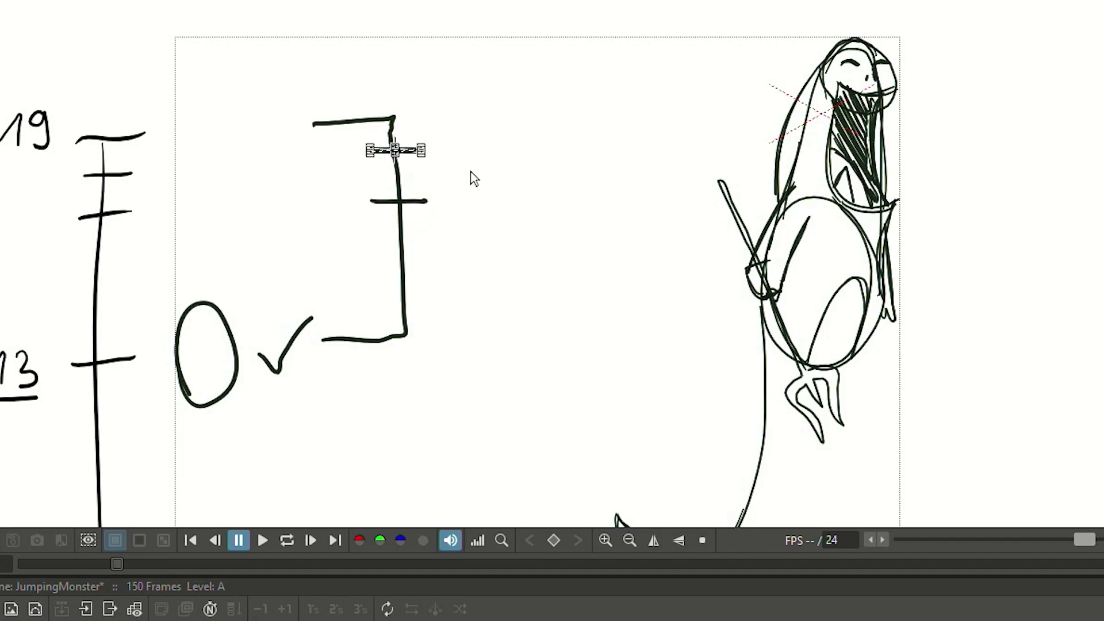
scroll(458, 323, down, 1)
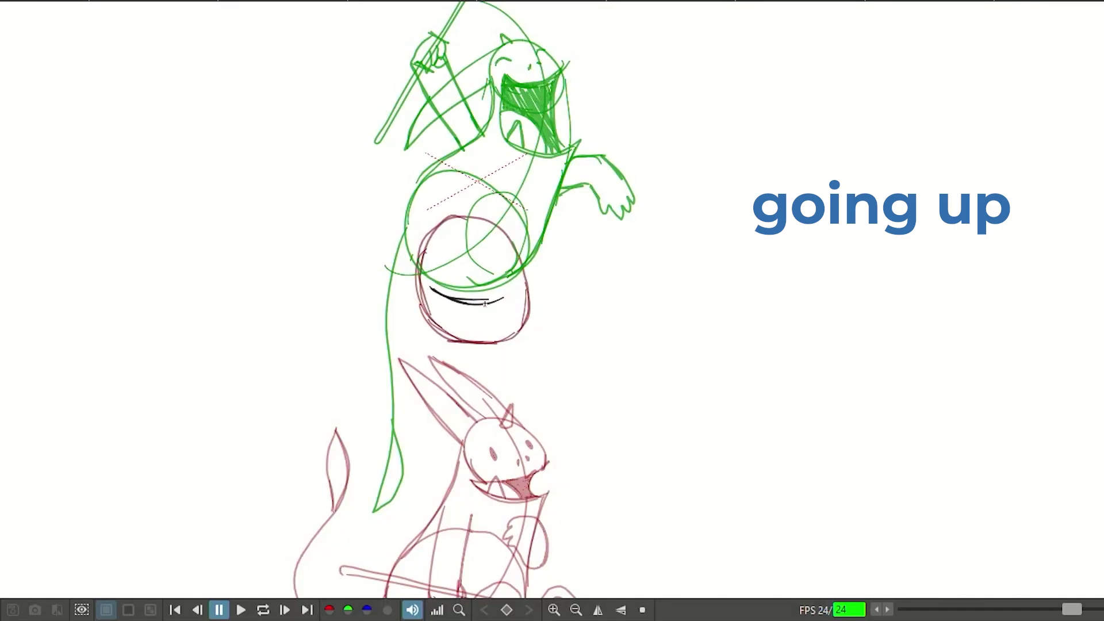
Sketch the belly circle on three successive in-between frames, each lower, then select the last circle.
drag(494, 196, 428, 195)
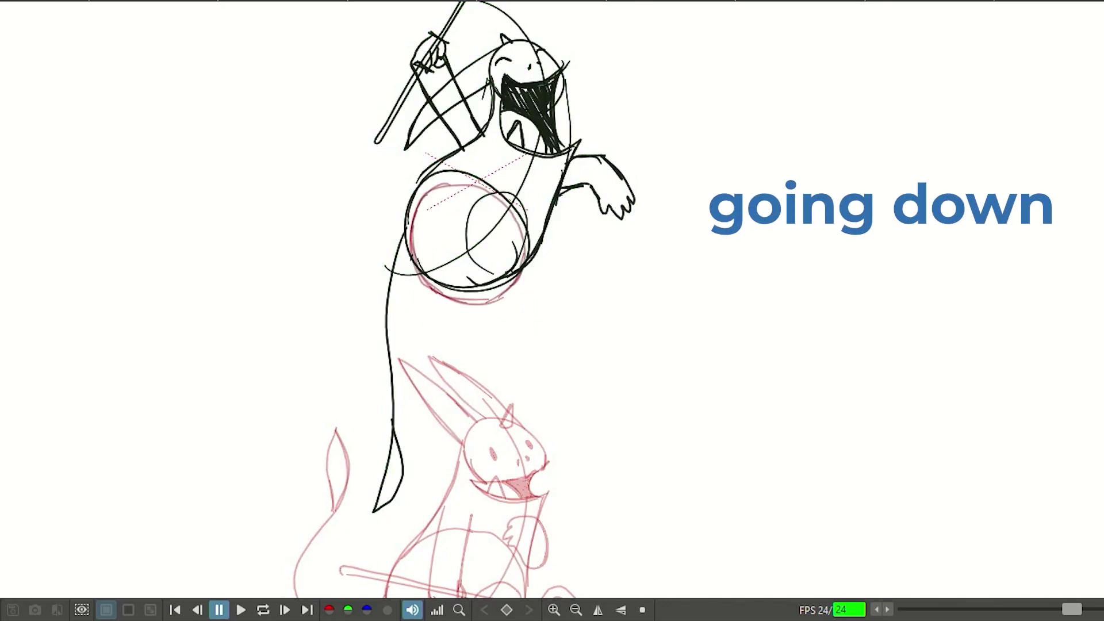
key(period)
mouse_move(412, 213)
mouse_down()
mouse_move(419, 268)
mouse_move(436, 294)
mouse_up()
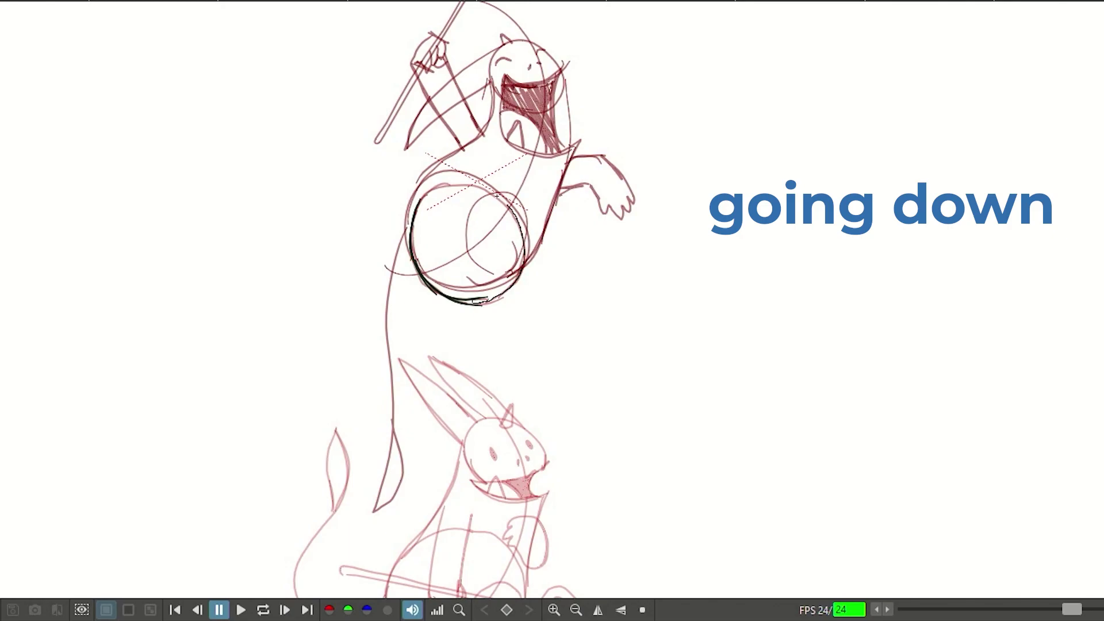
key(period)
drag(415, 306, 449, 353)
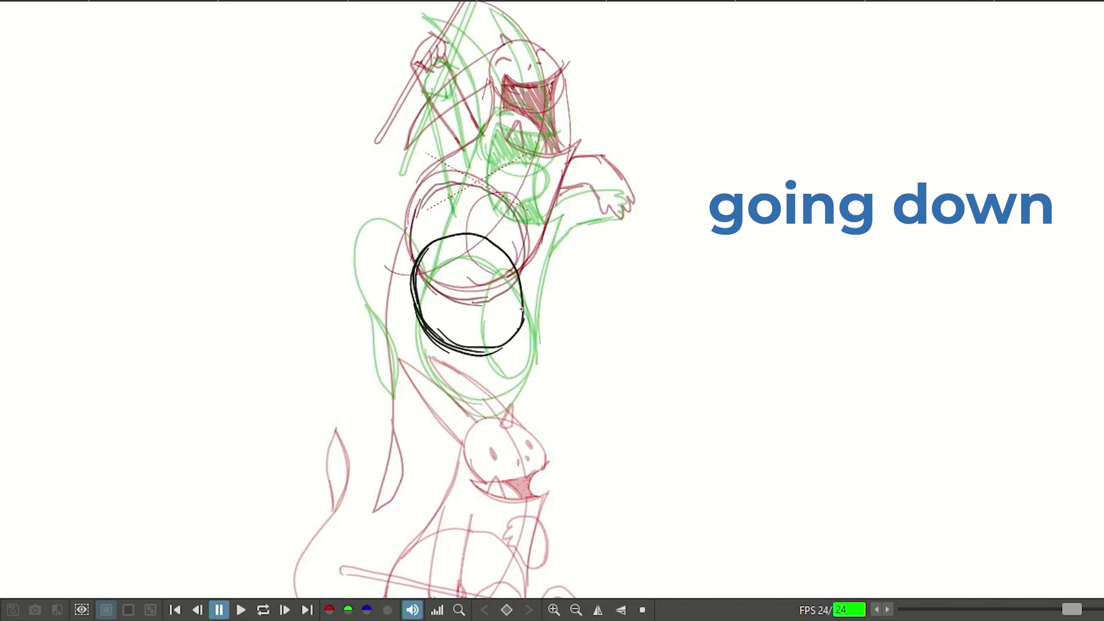
click(456, 237)
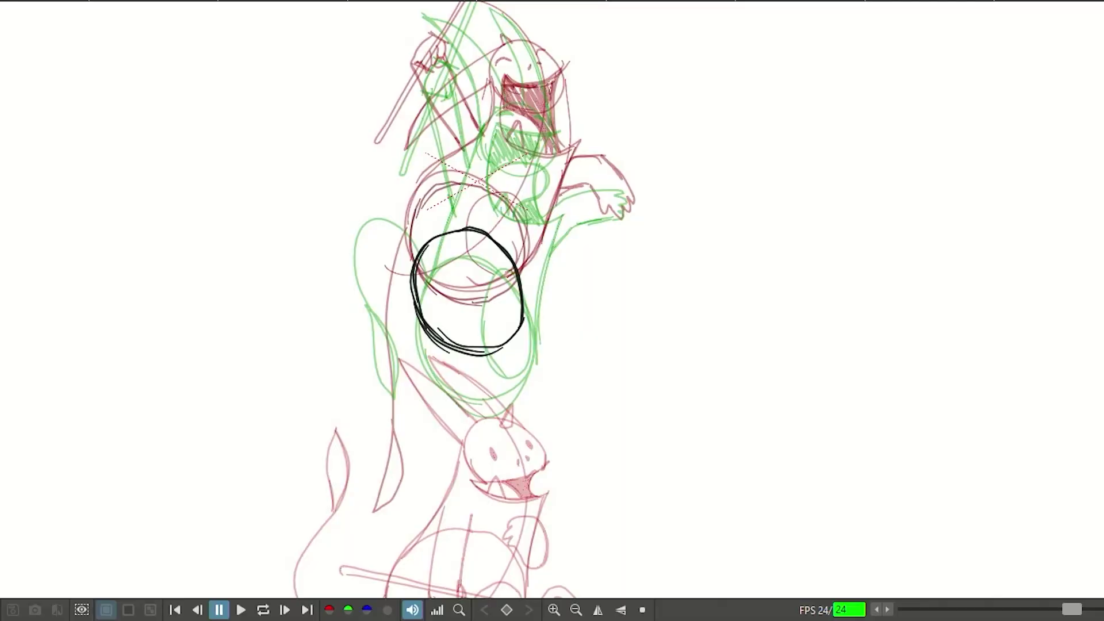
drag(560, 350, 512, 367)
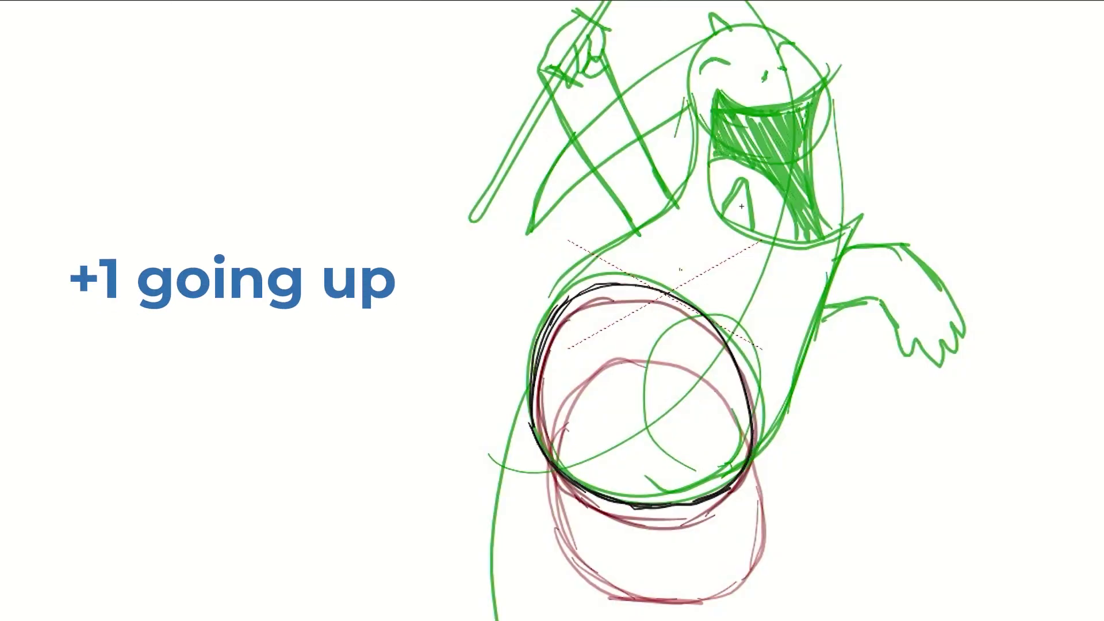
Select the previous belly circle, then brush a slightly lower belly curve on the next in-between frame.
key(ctrl+a)
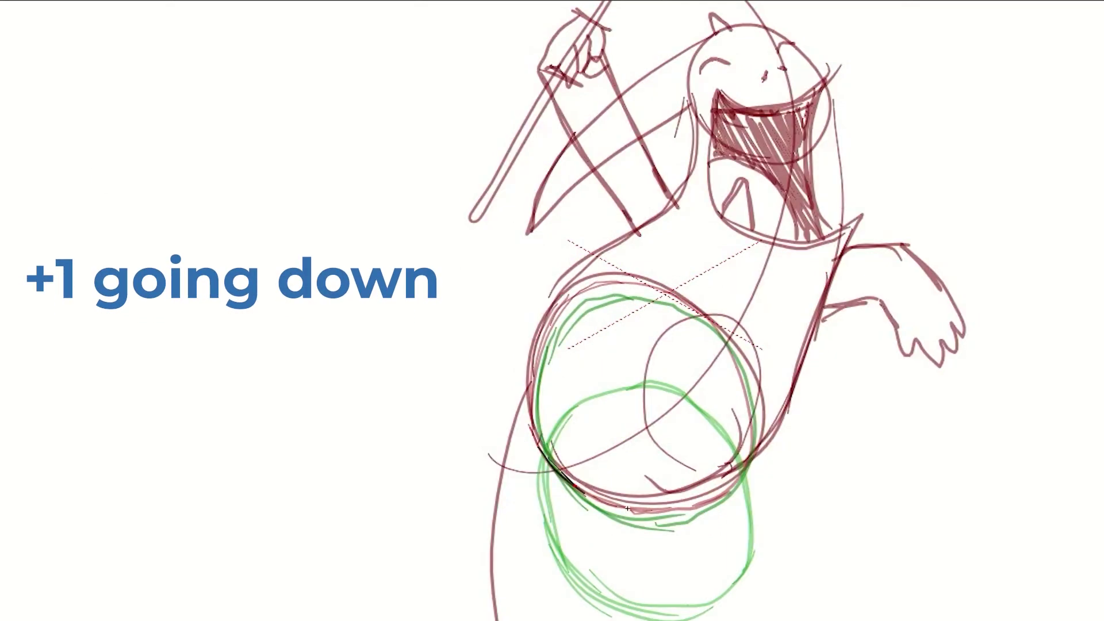
mouse_move(550, 460)
mouse_down()
mouse_move(673, 508)
mouse_move(652, 508)
mouse_up()
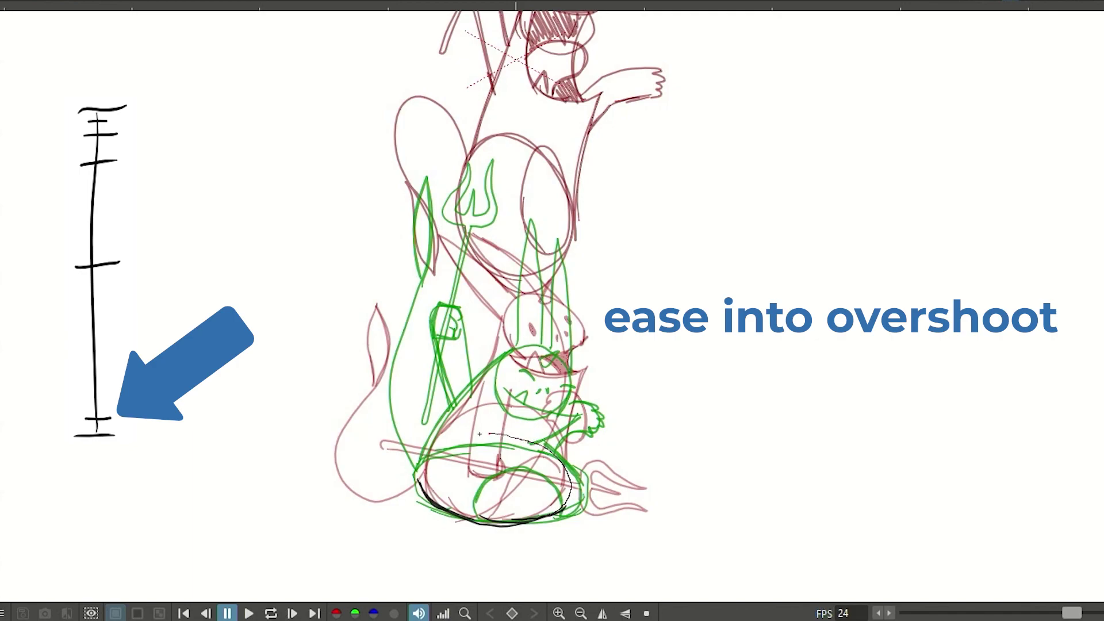
Brush the squashed belly ellipse on the overshoot frame, then the belly outline on the ease-into-key frame.
drag(426, 459, 420, 473)
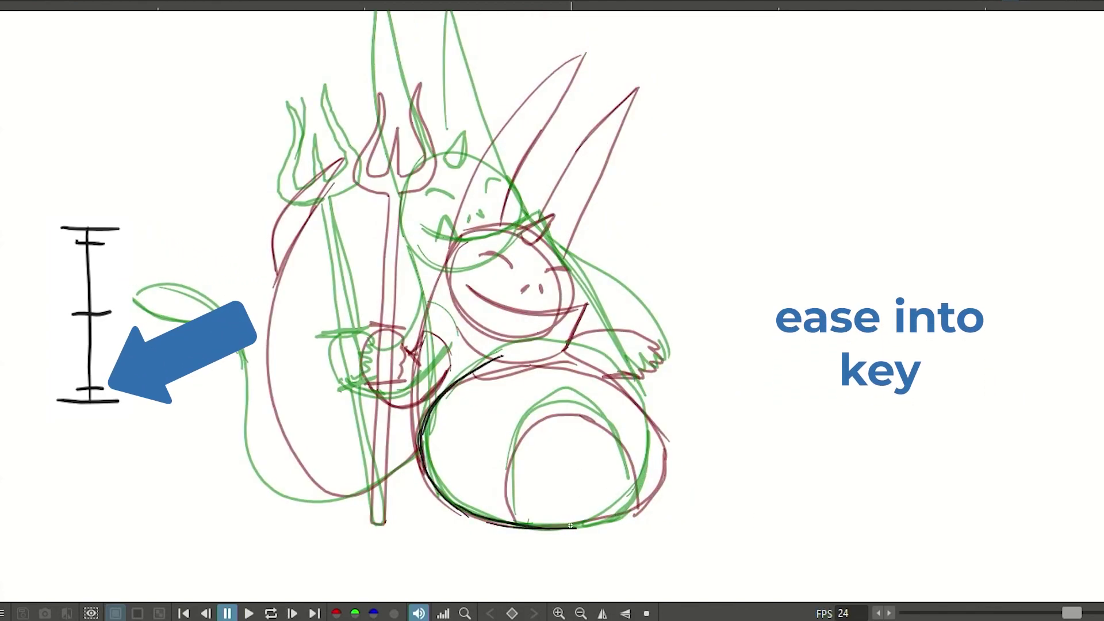
mouse_move(571, 525)
mouse_down()
mouse_move(637, 508)
mouse_move(616, 520)
mouse_up()
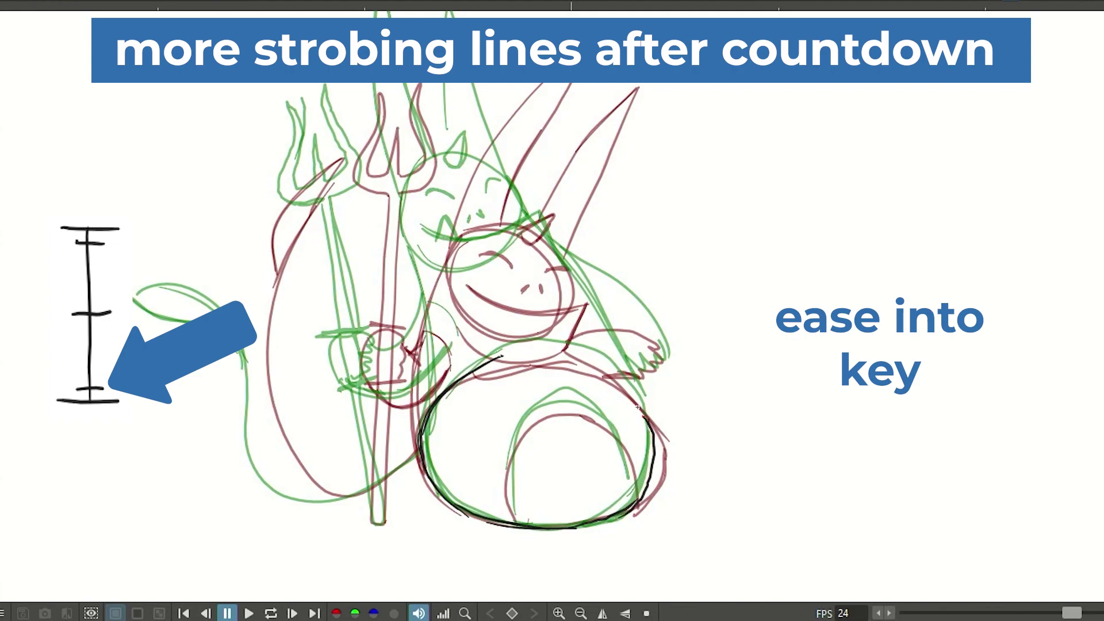